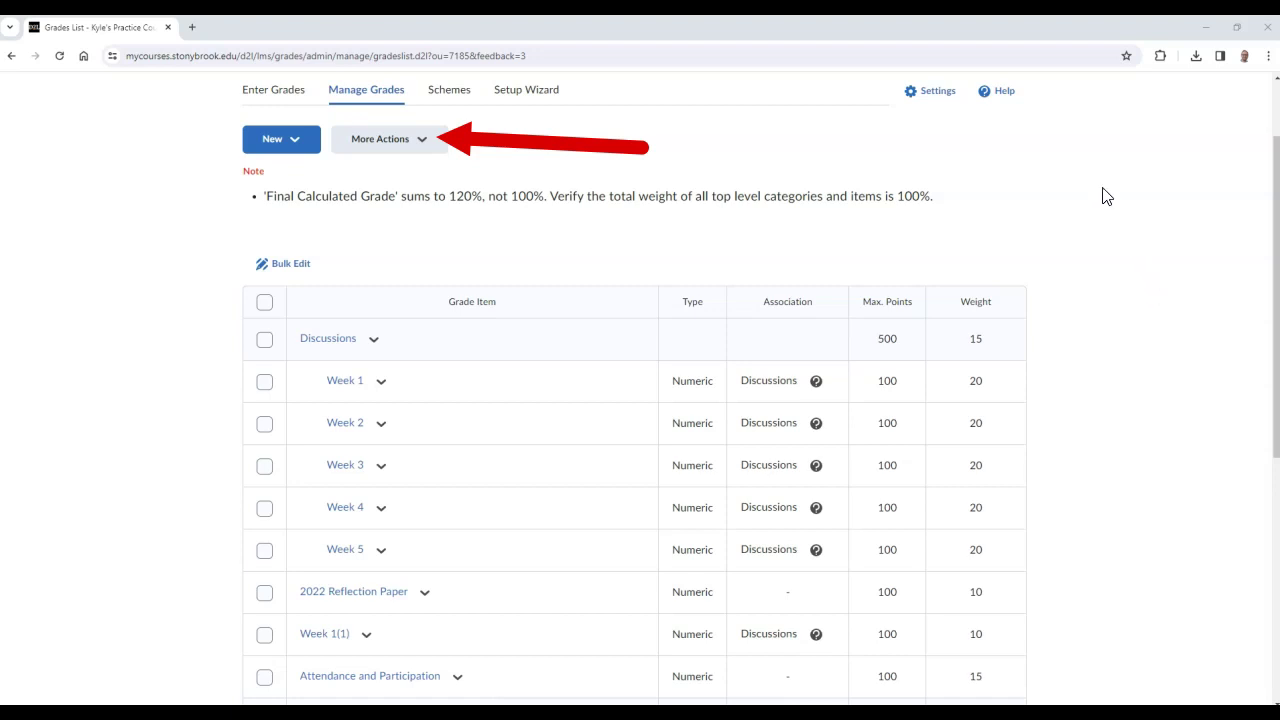
- Delete the unused '2022 Reflection Paper' grade item via More Actions > Delete and confirm
click(440, 156)
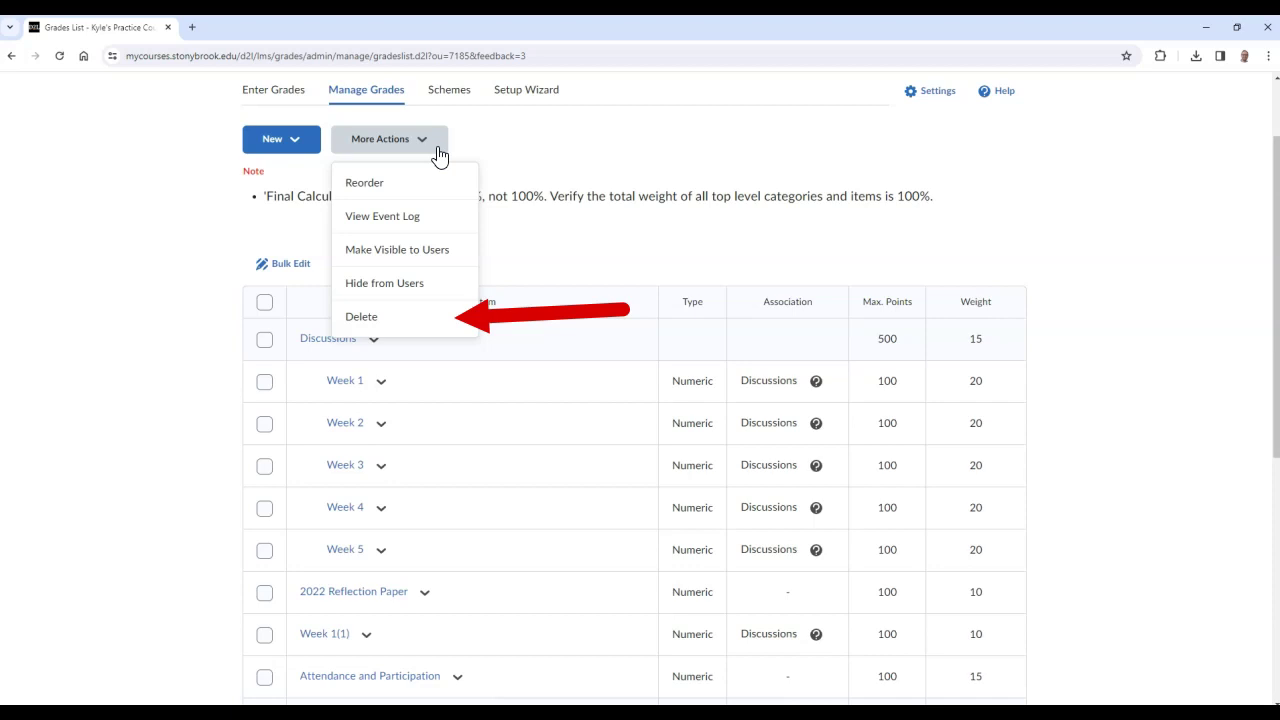
click(423, 318)
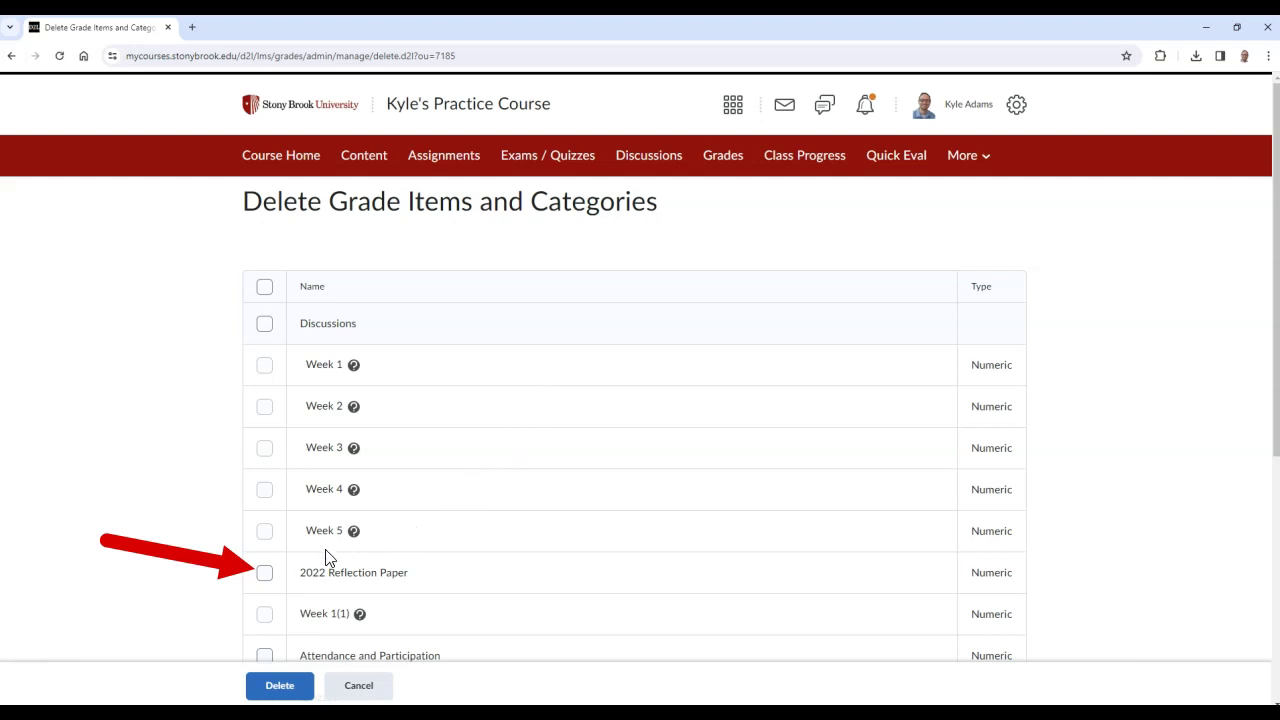
click(264, 573)
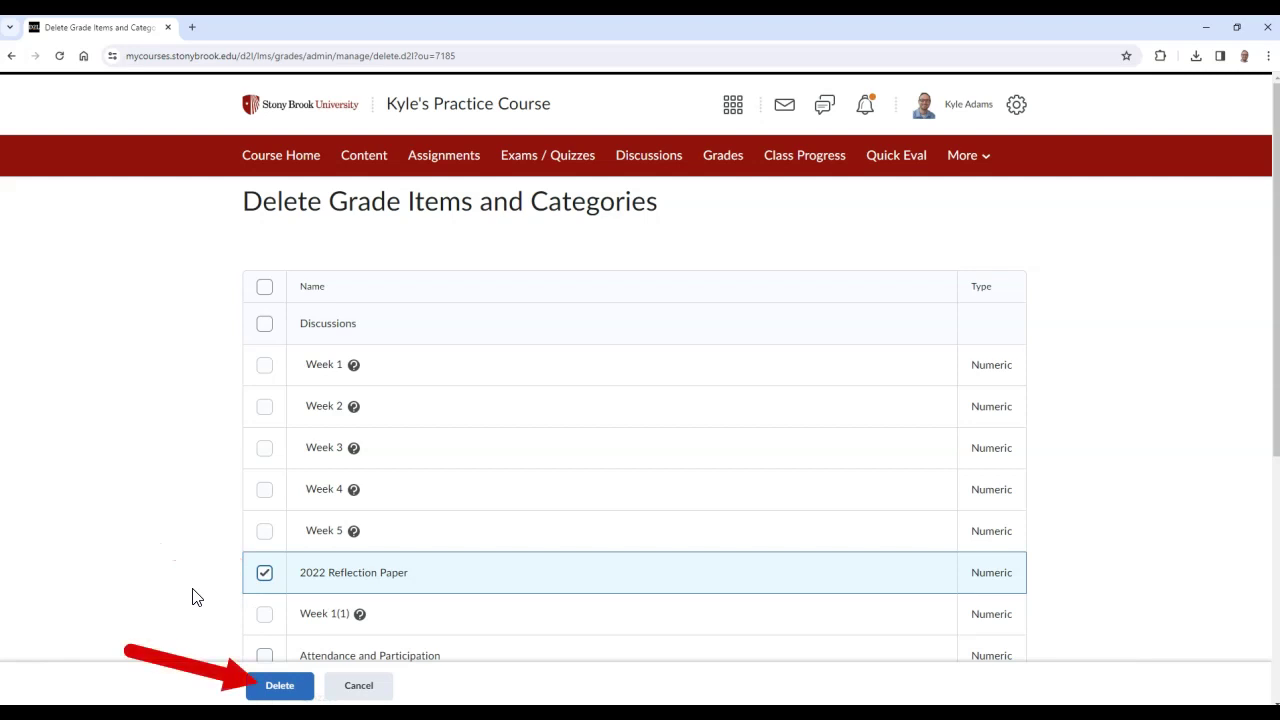
click(258, 688)
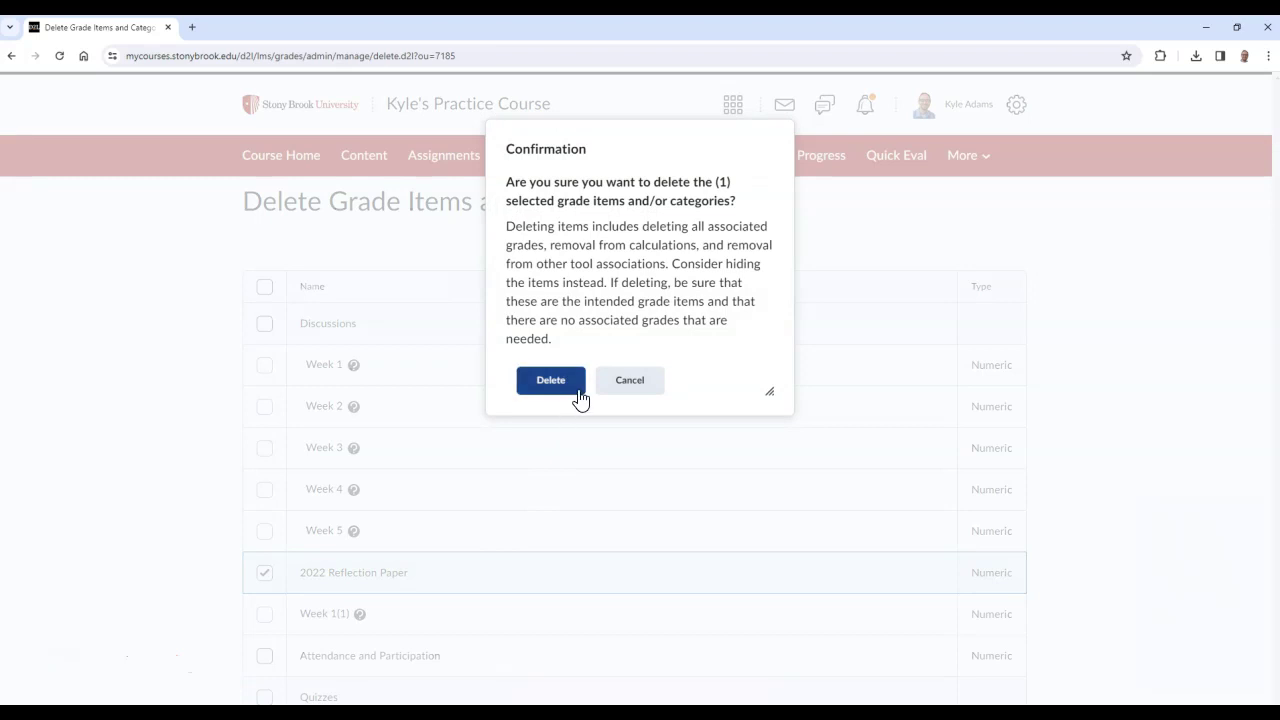
click(551, 381)
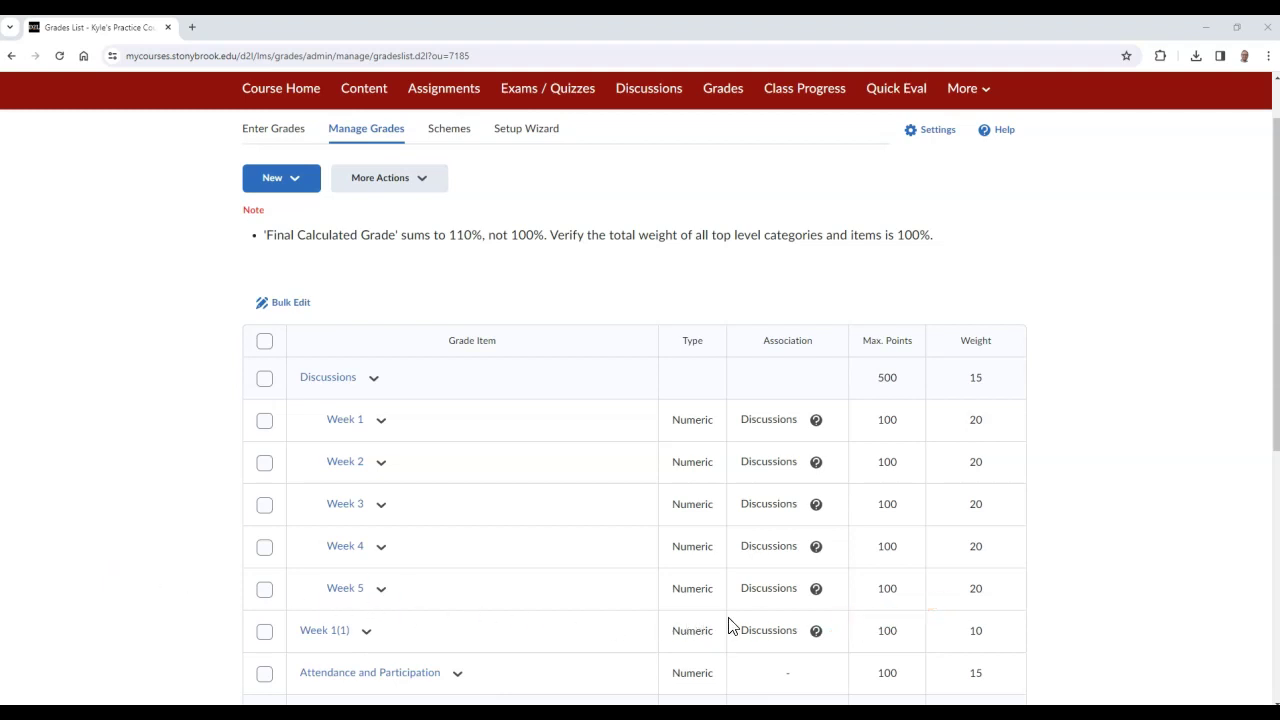
click(816, 638)
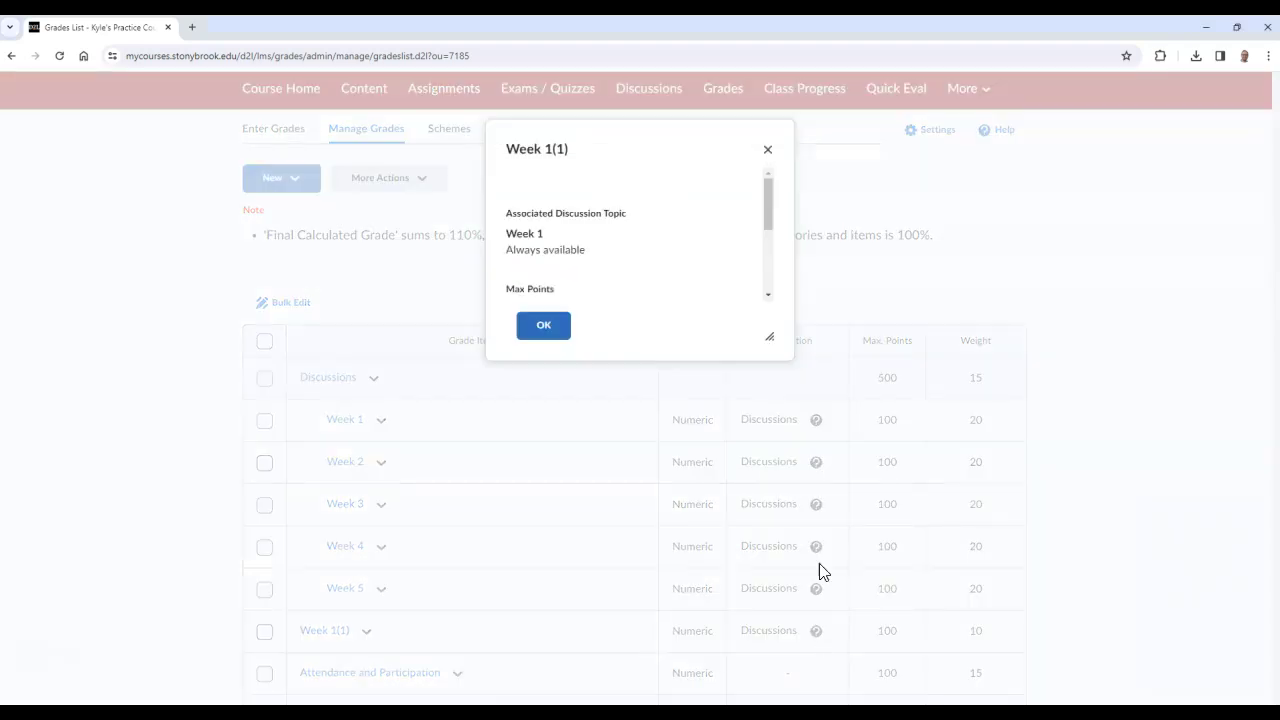
drag(770, 338, 848, 458)
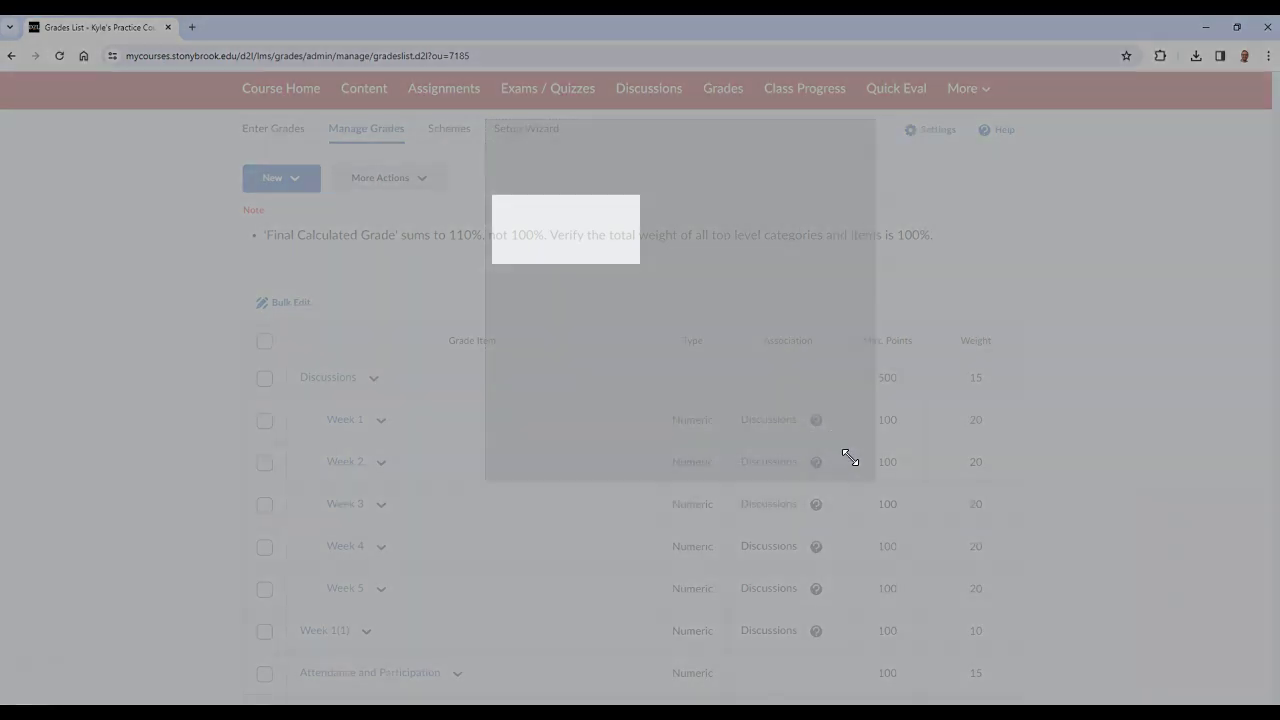
scroll(770, 345, down, 1)
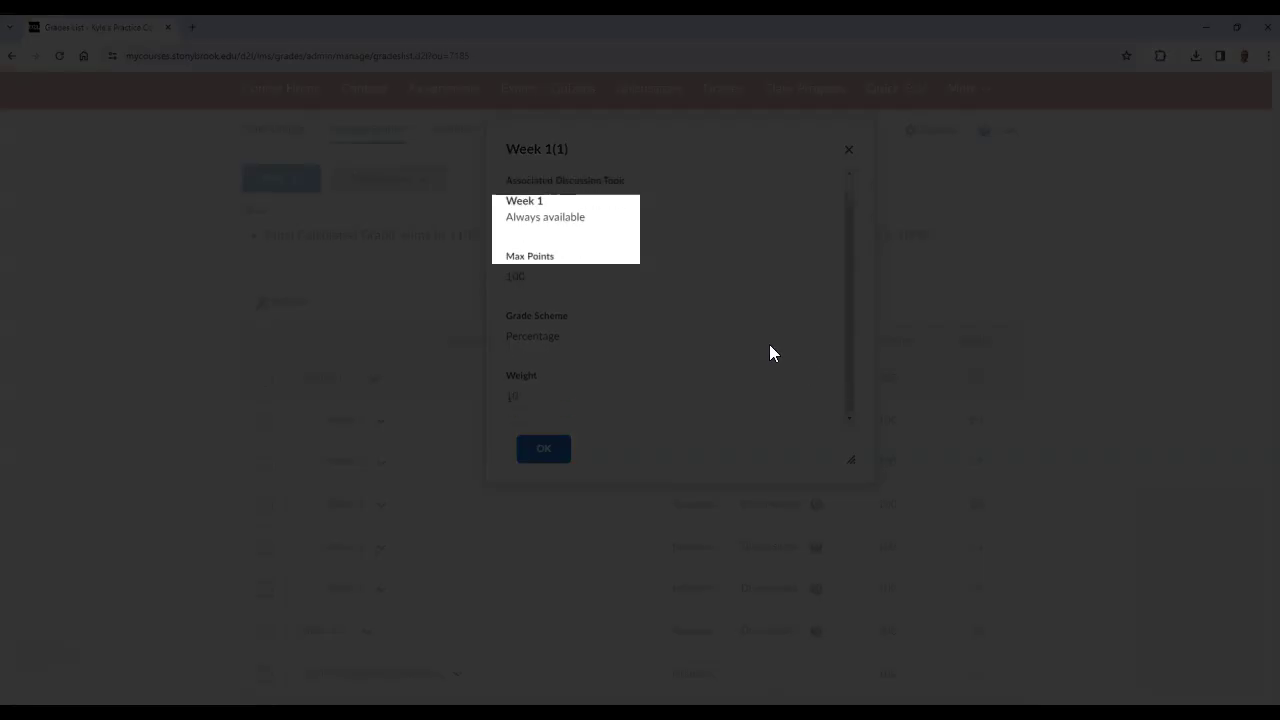
scroll(770, 345, up, 1)
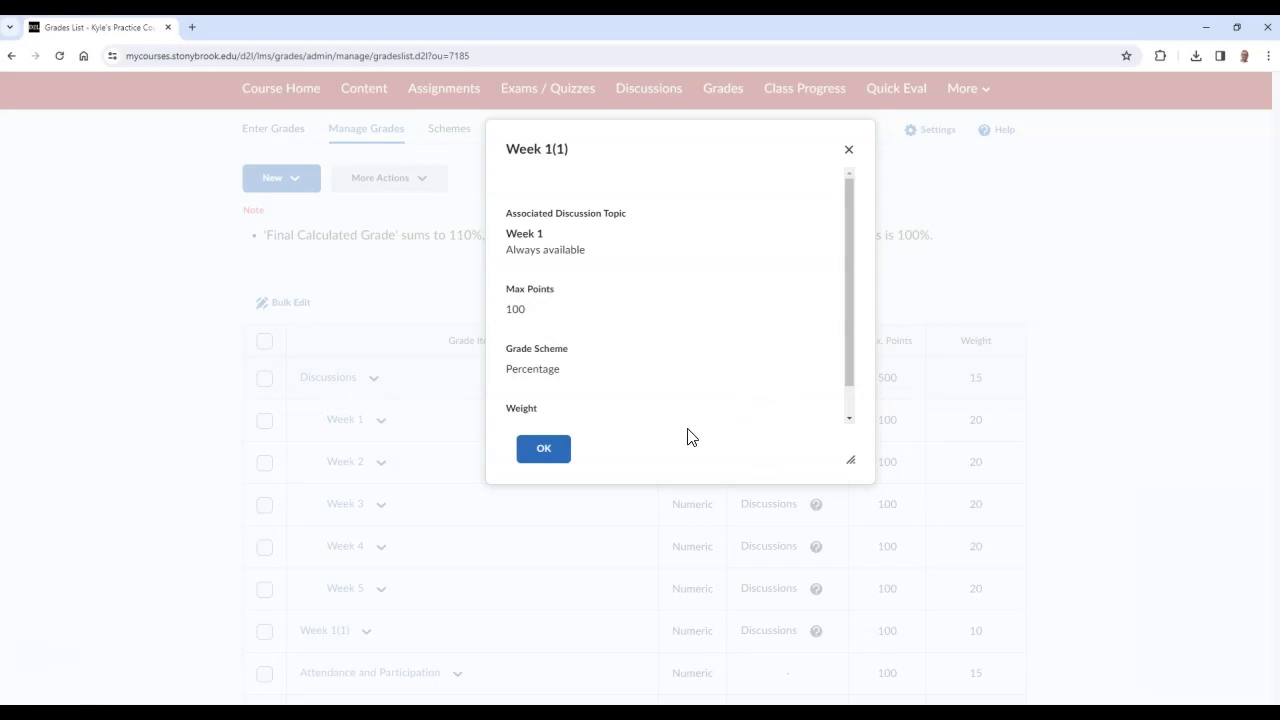
click(554, 456)
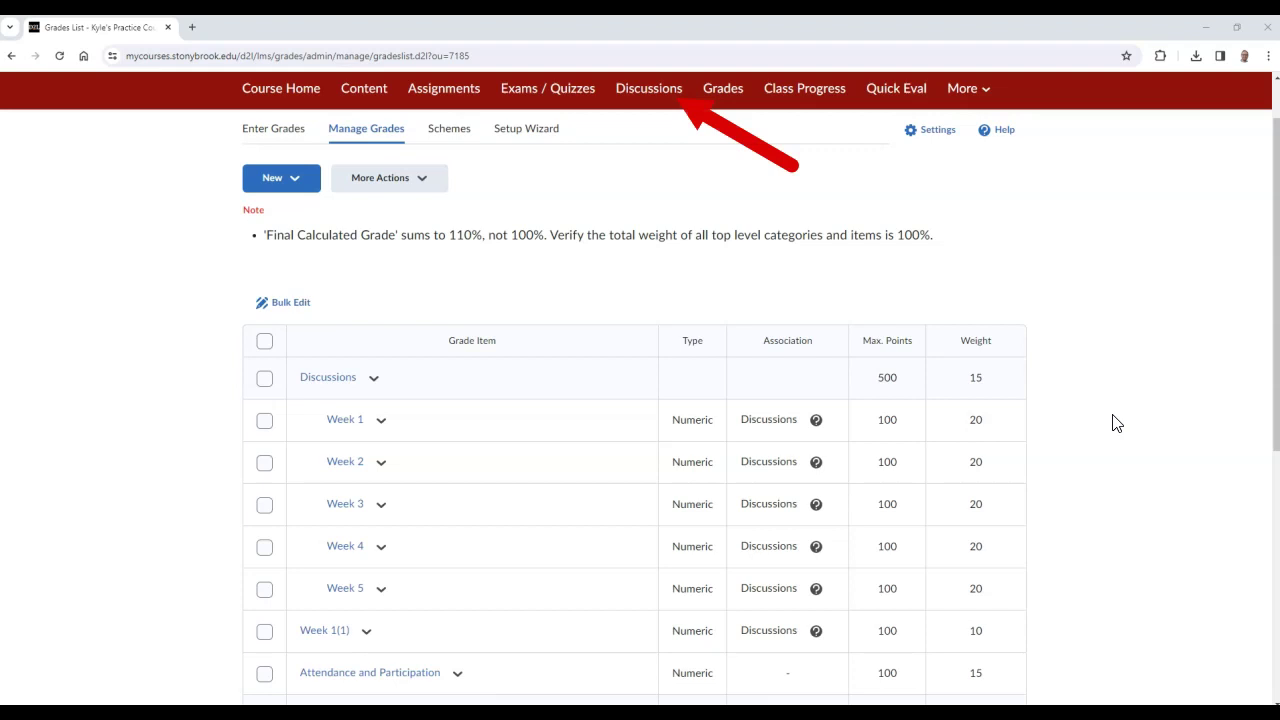
- Open Edit Topic for the last (duplicate) Week 1 topic in the Discussions list
click(659, 95)
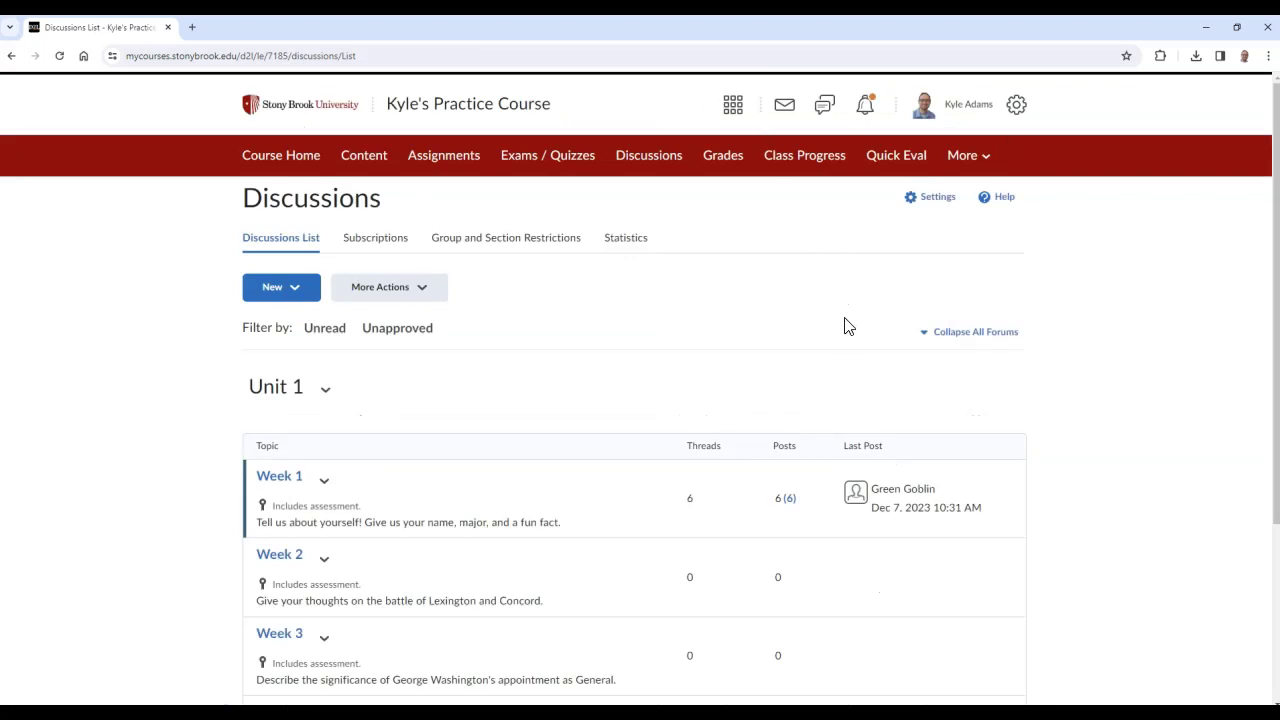
scroll(844, 326, down, 3)
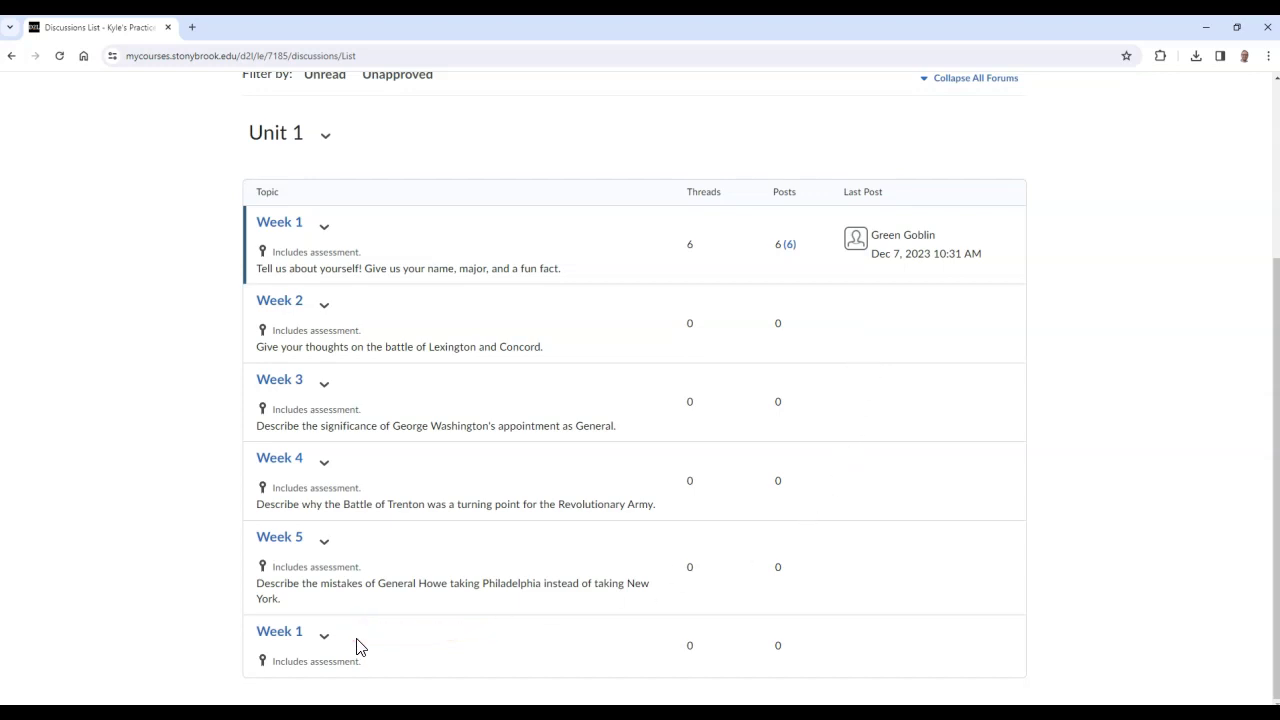
click(327, 640)
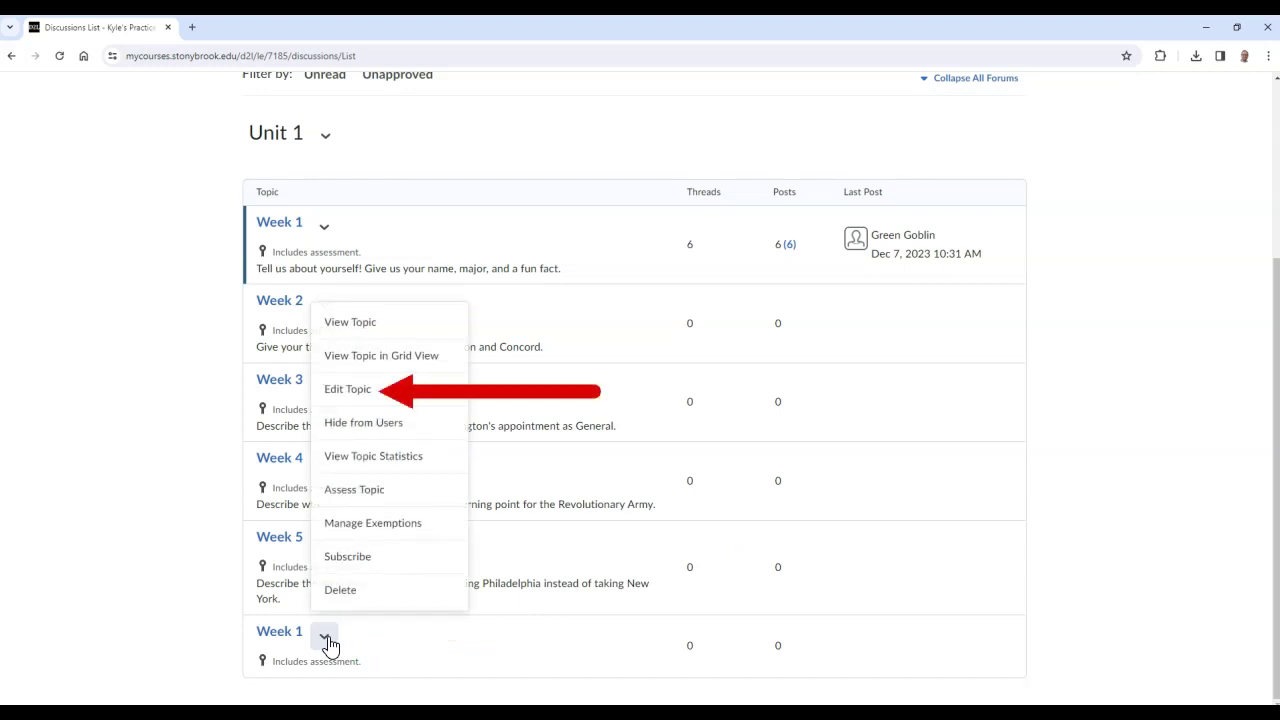
click(436, 395)
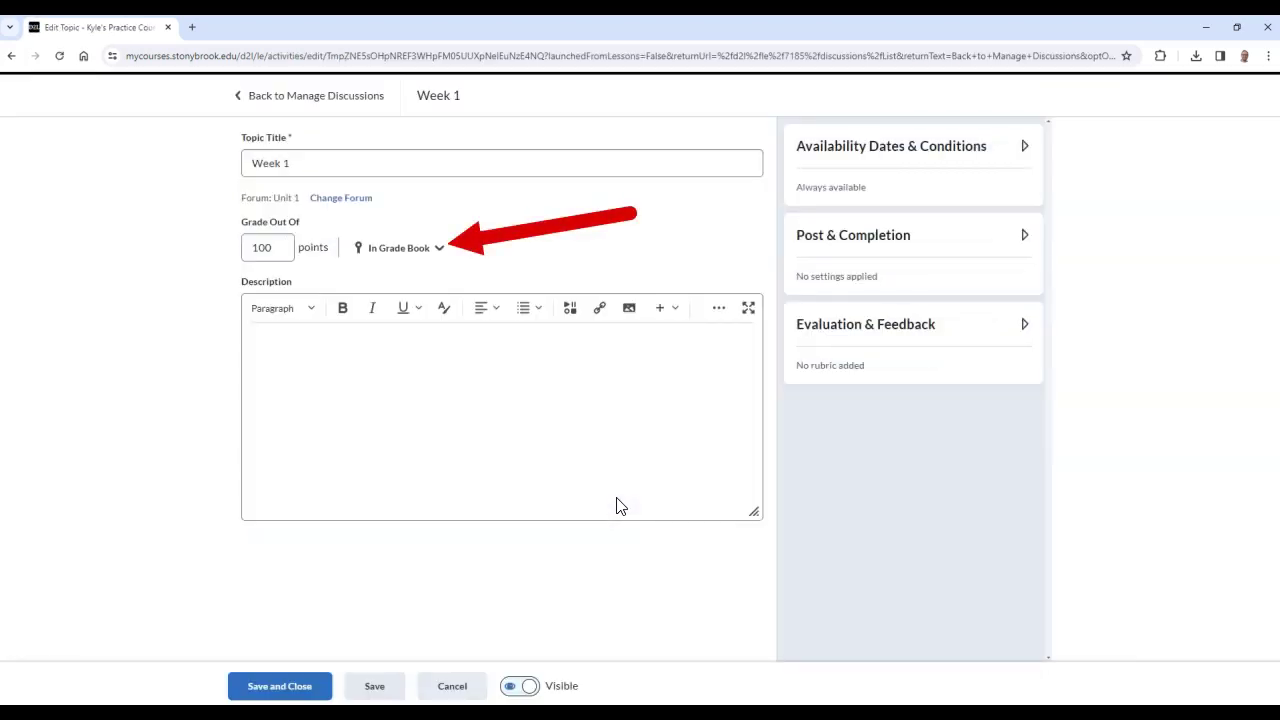
- Set the duplicate Week 1 topic to 'Not in Grade Book' and save and close it
click(442, 258)
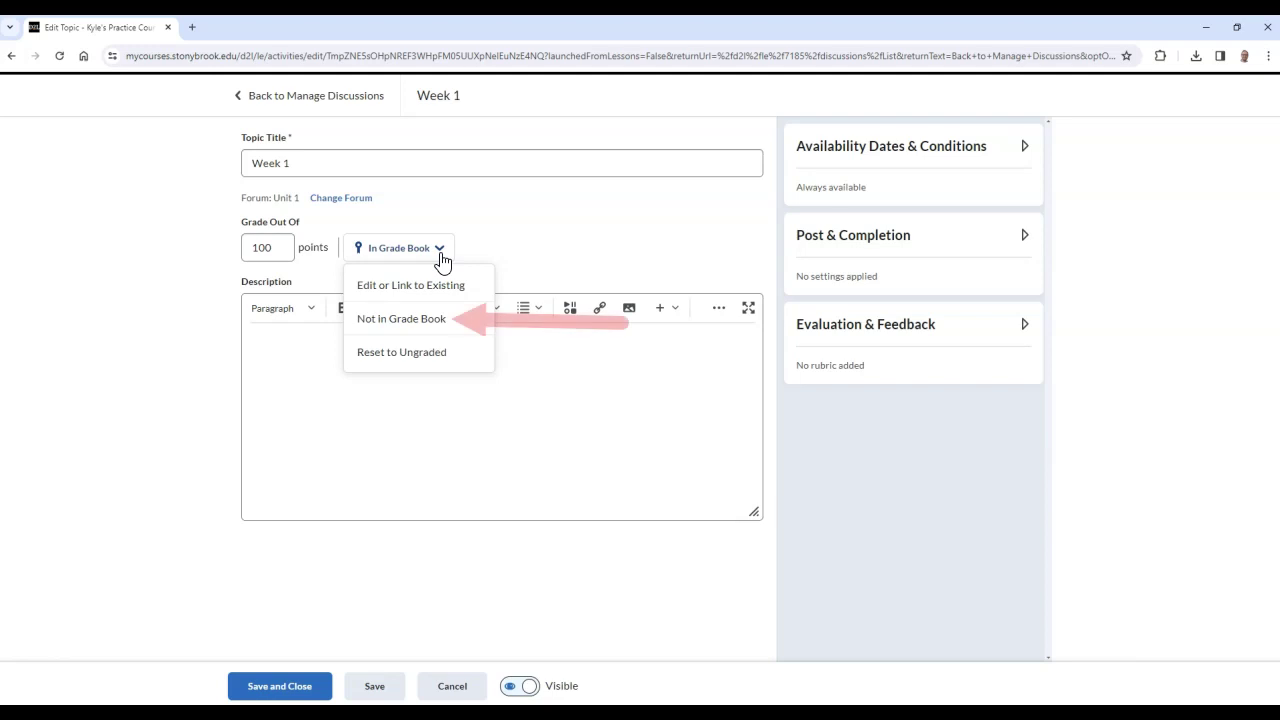
click(458, 330)
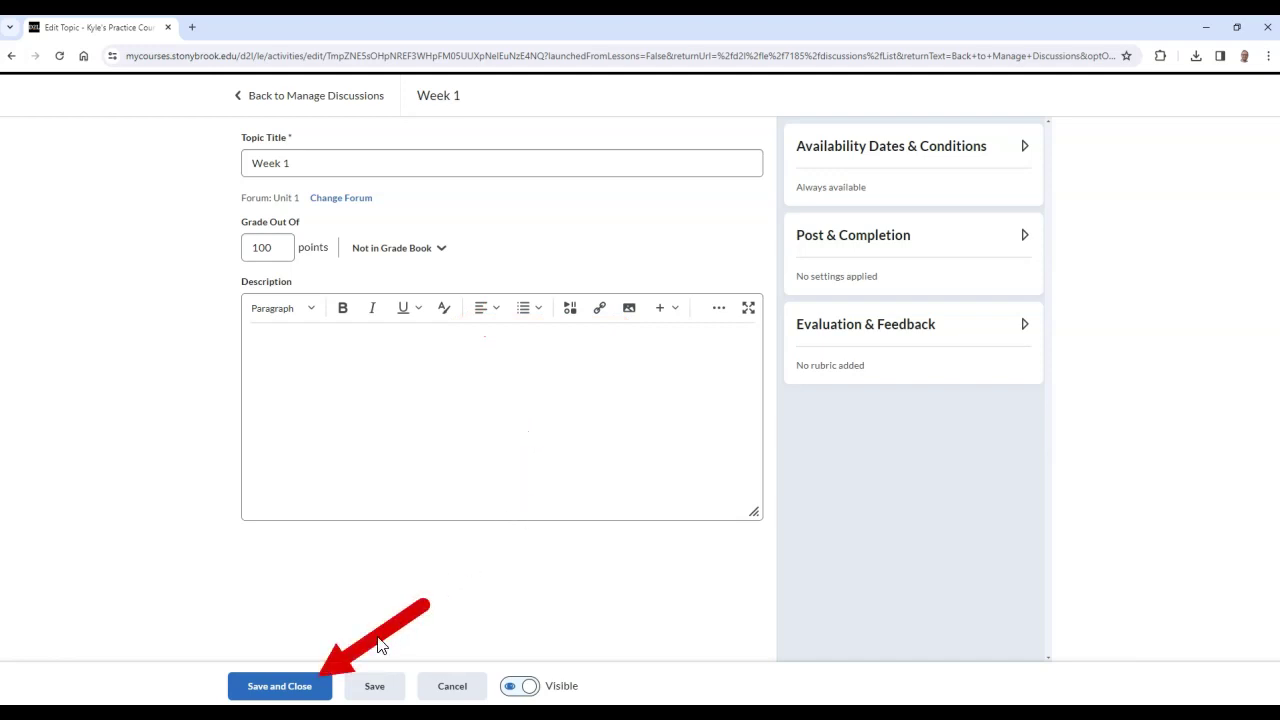
click(280, 686)
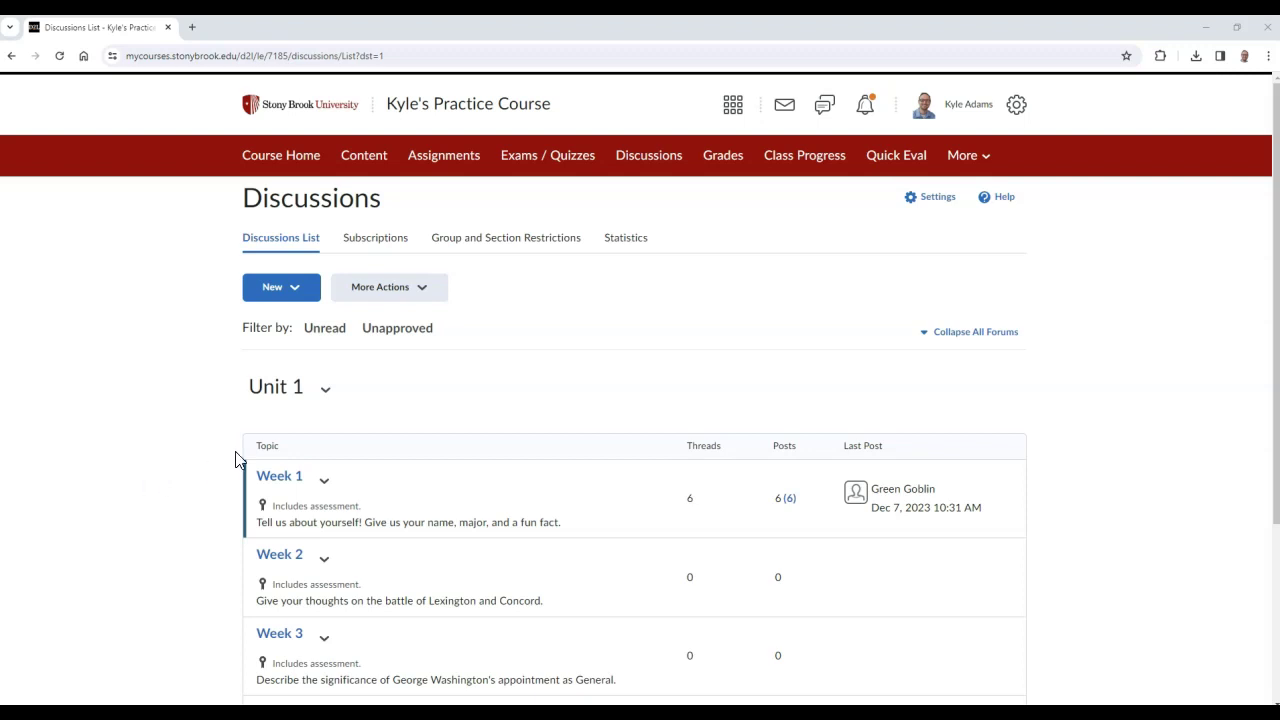
- In Grades > Manage Grades, delete the 'Week 1(1)' grade item and confirm
click(723, 156)
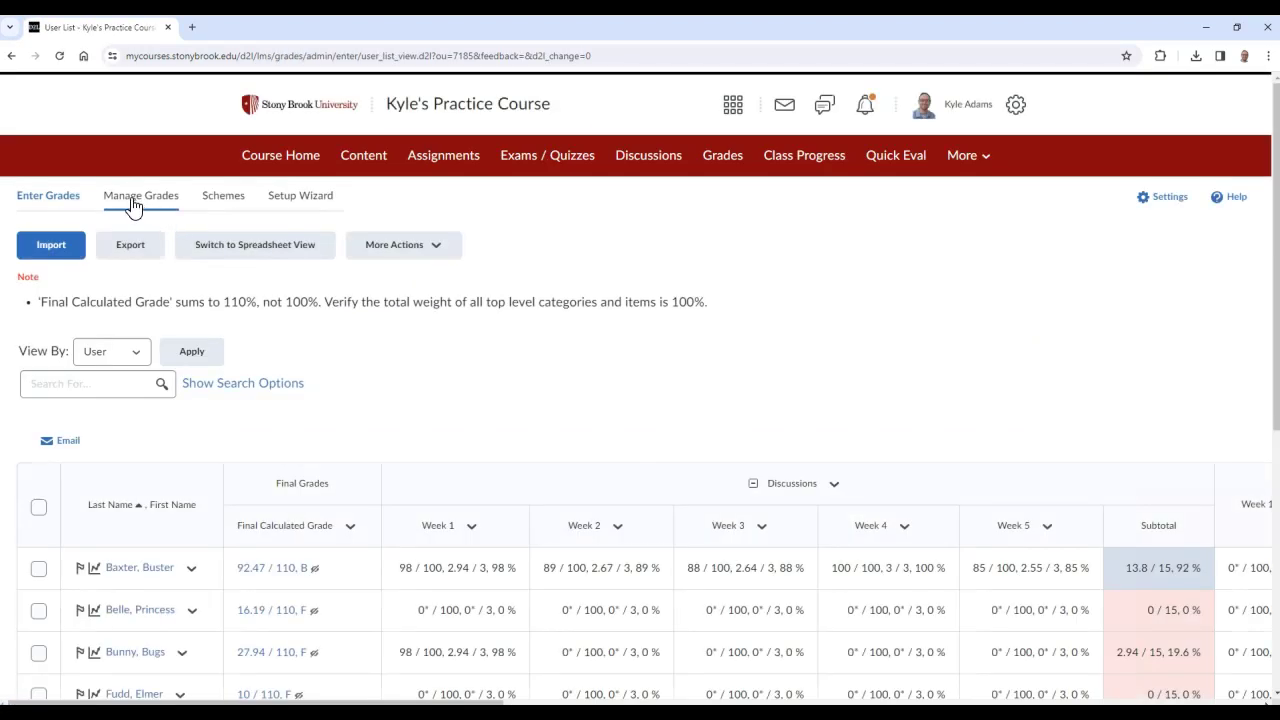
click(130, 204)
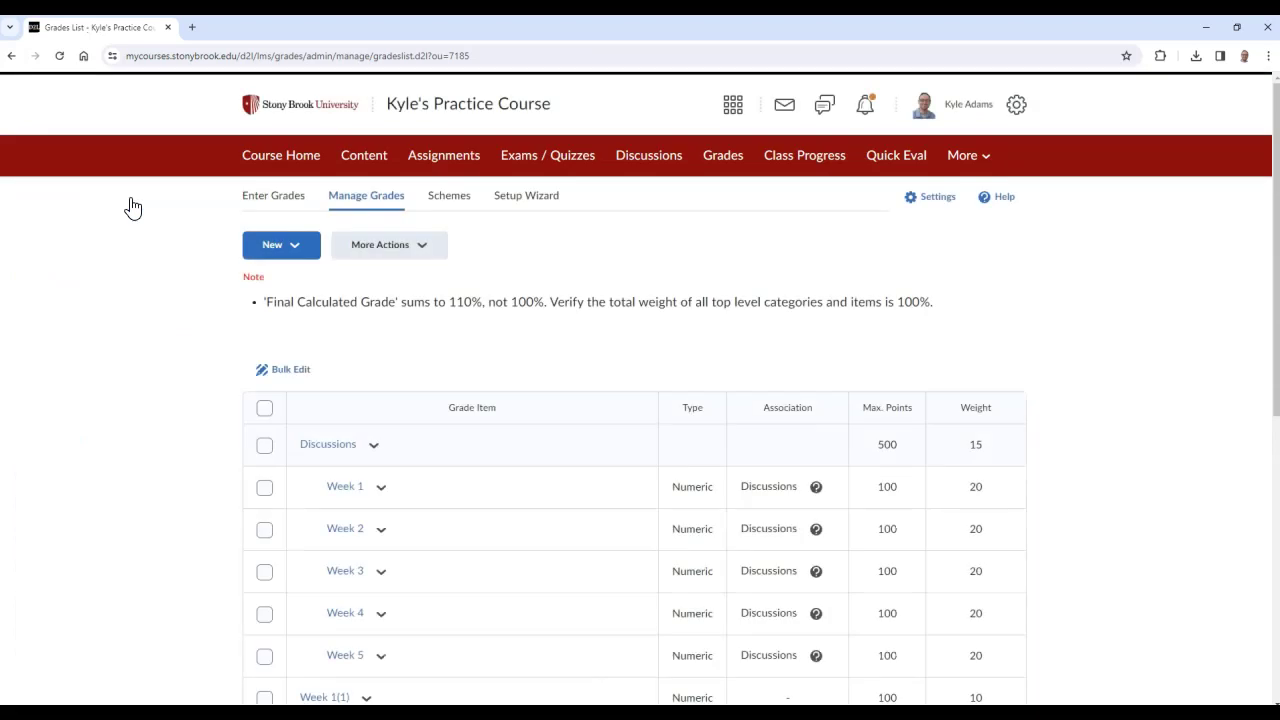
scroll(126, 300, down, 2)
scroll(126, 309, up, 1)
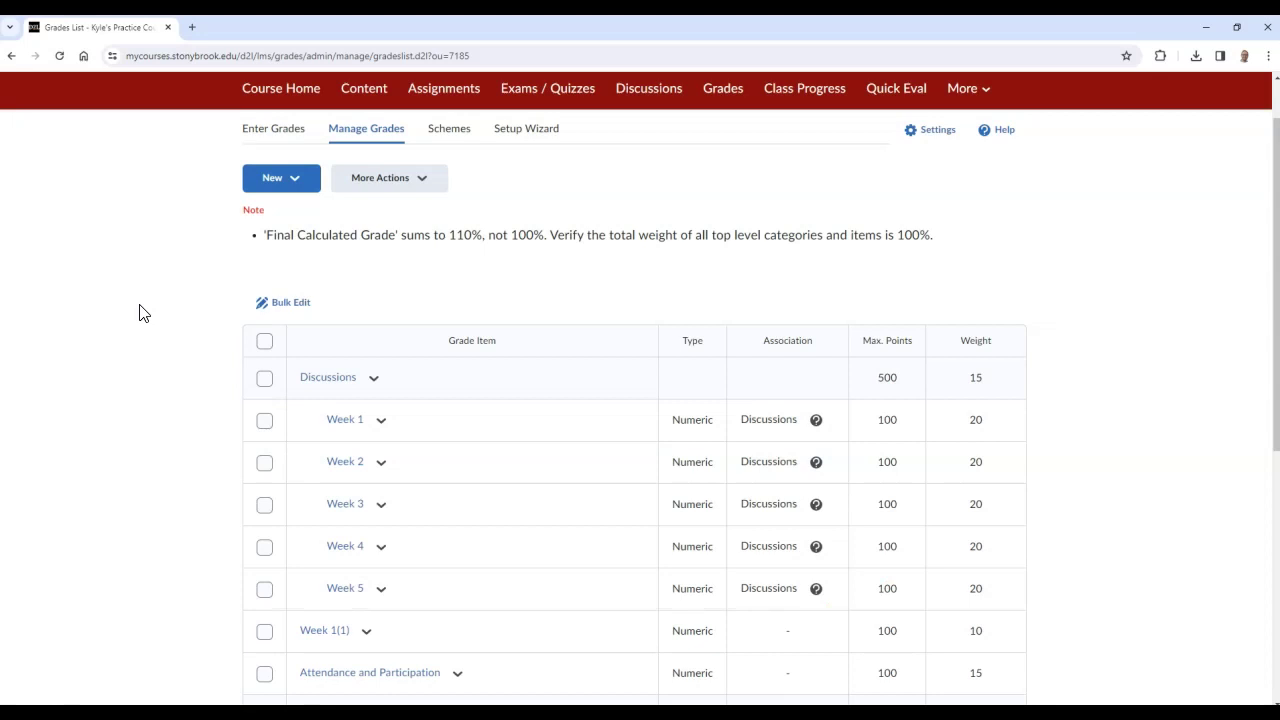
click(446, 187)
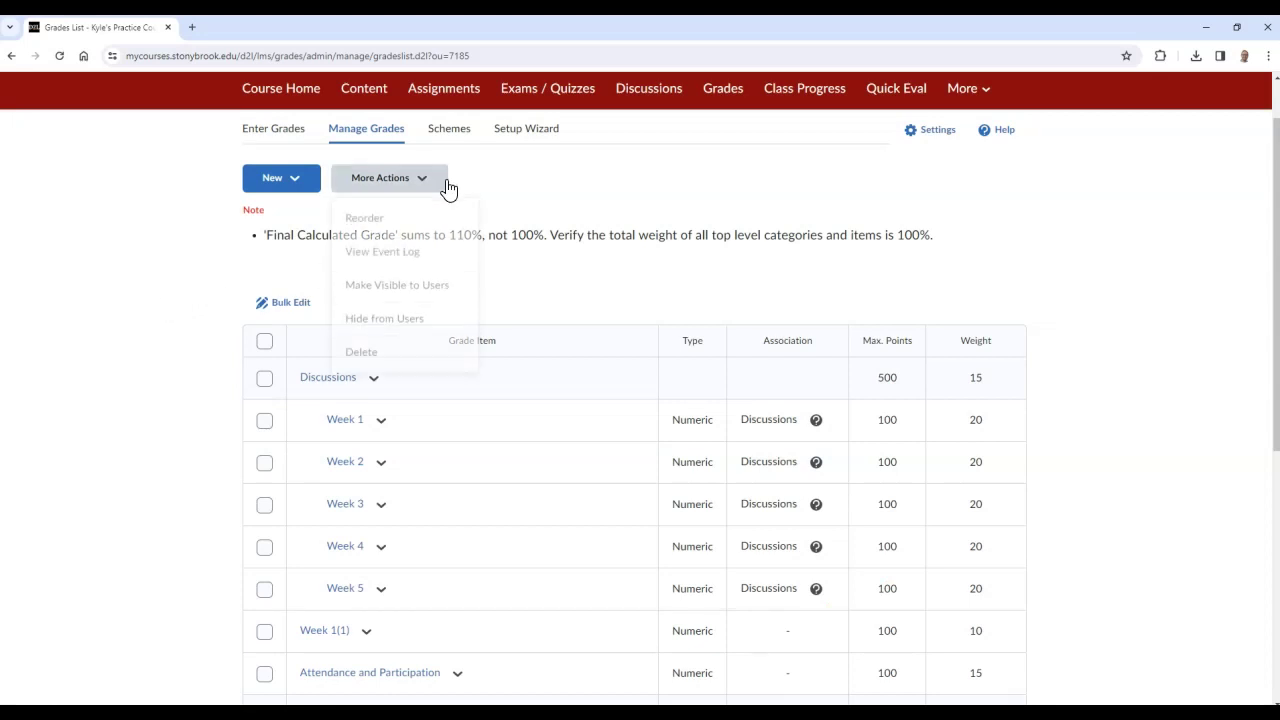
click(432, 359)
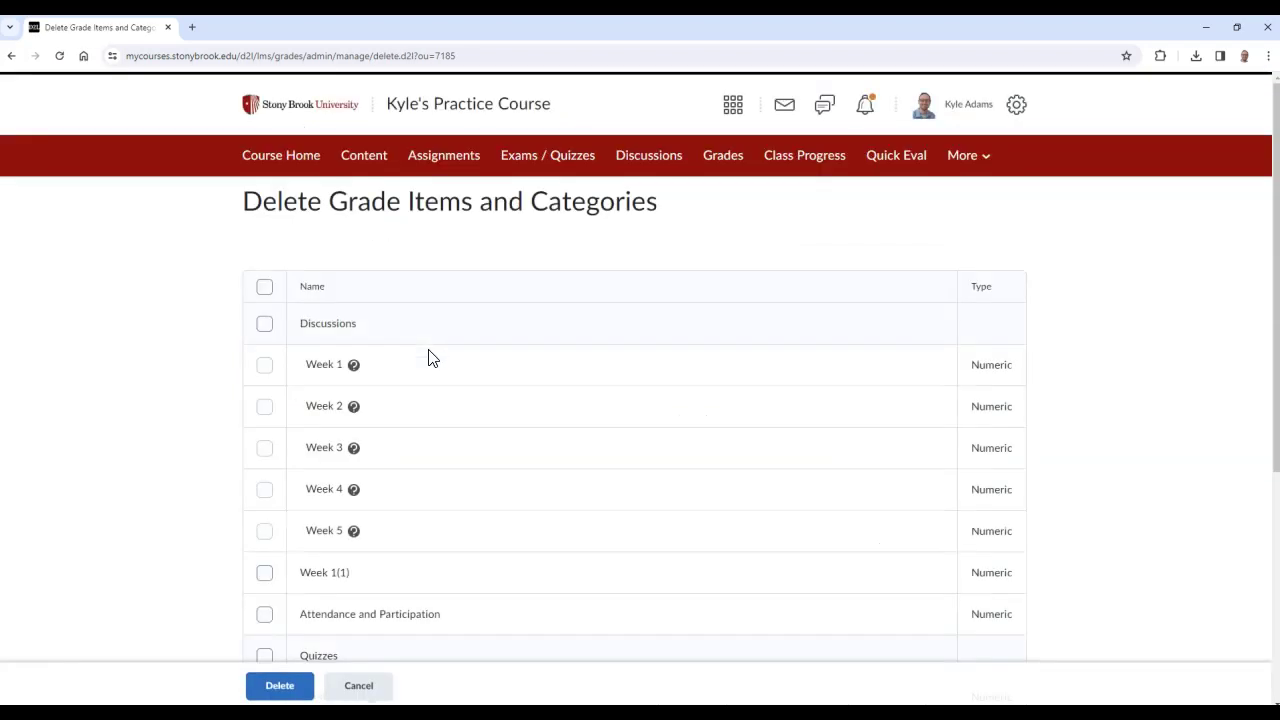
click(265, 573)
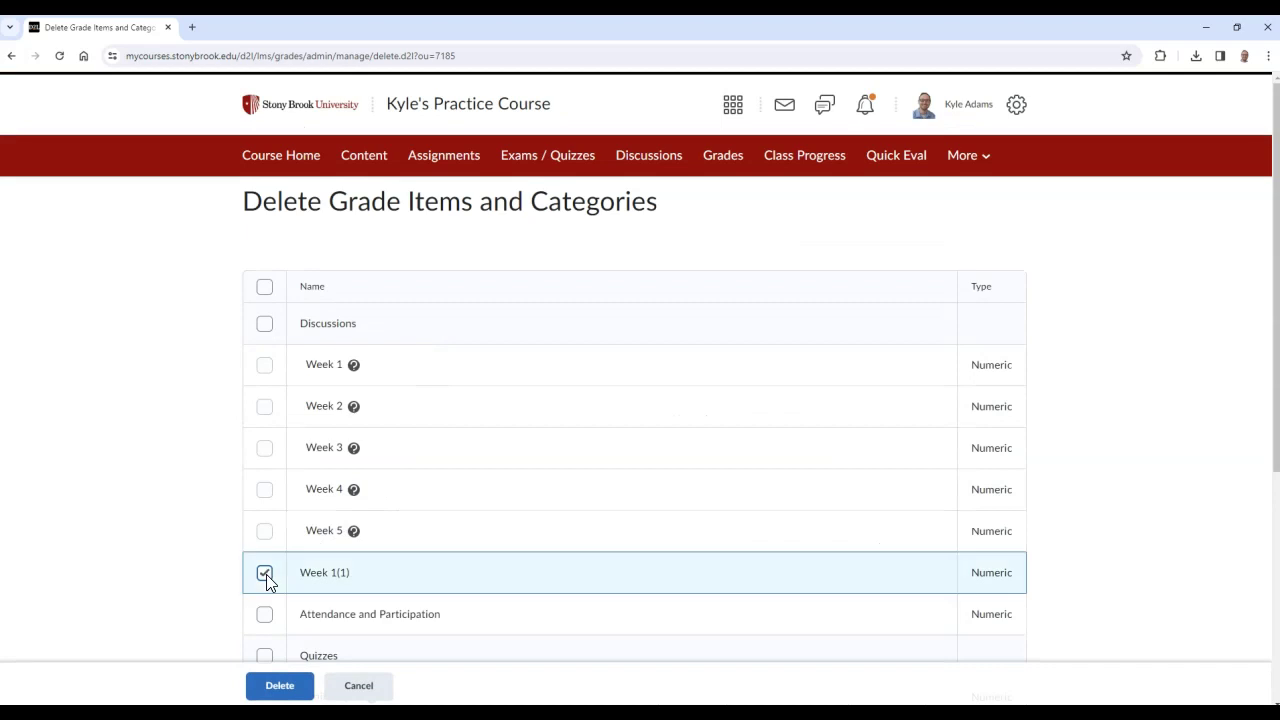
click(280, 686)
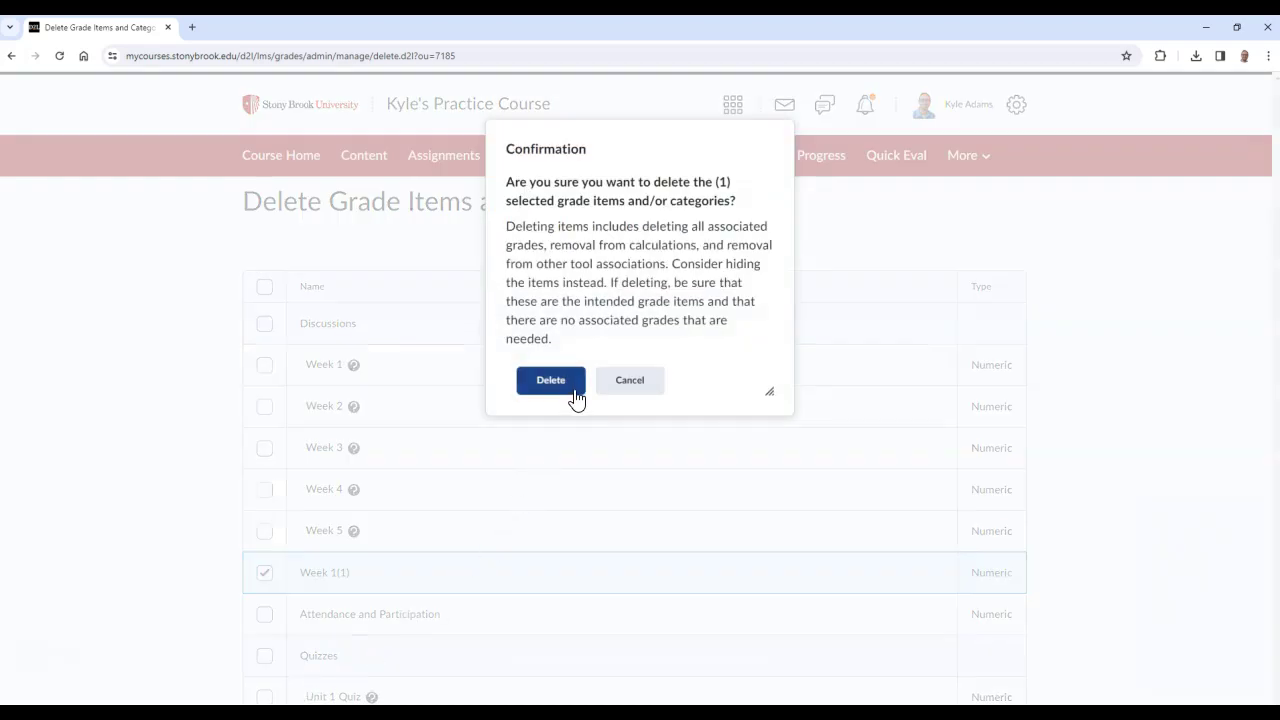
click(571, 390)
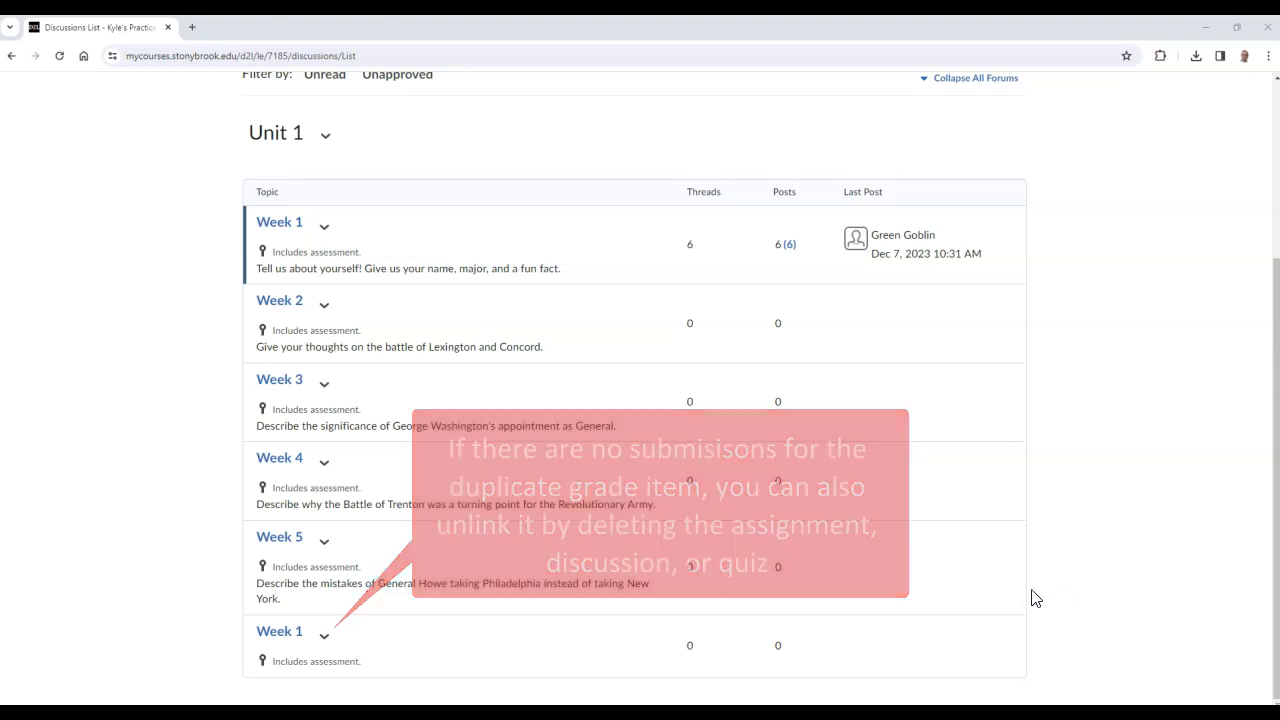
- Delete the last Week 1 discussion topic from its dropdown and confirm with Yes
click(326, 638)
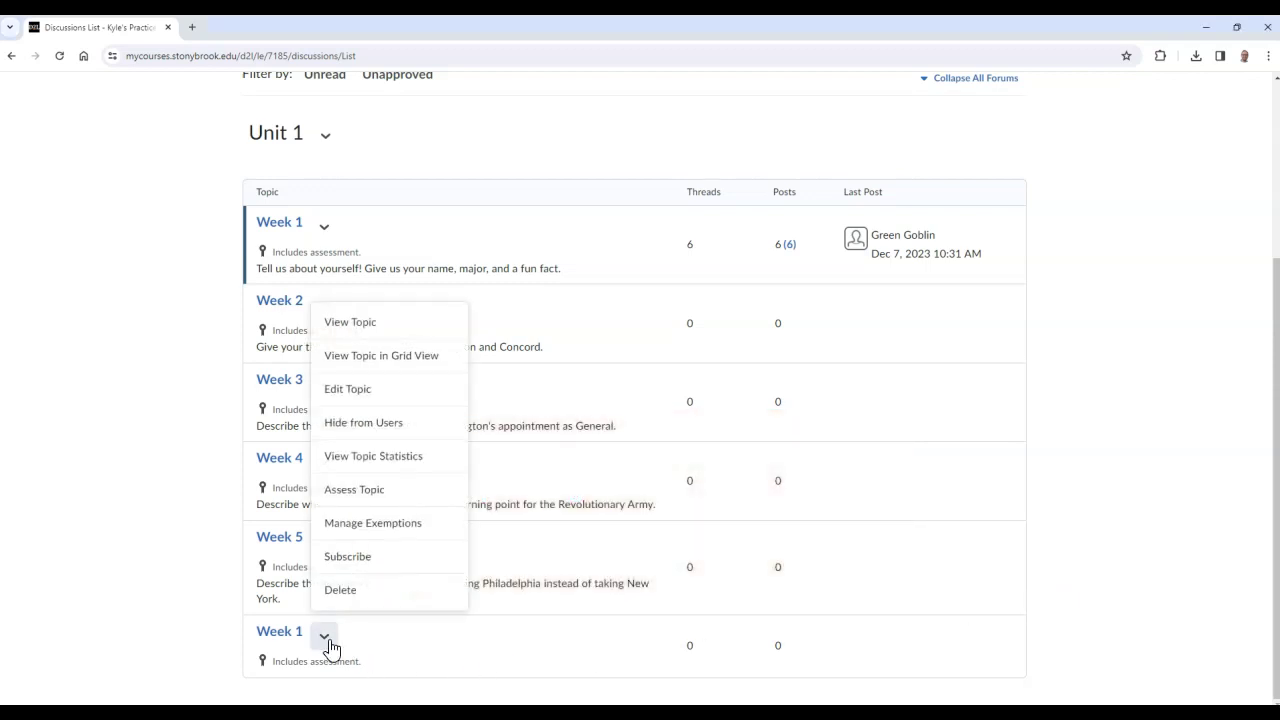
click(386, 606)
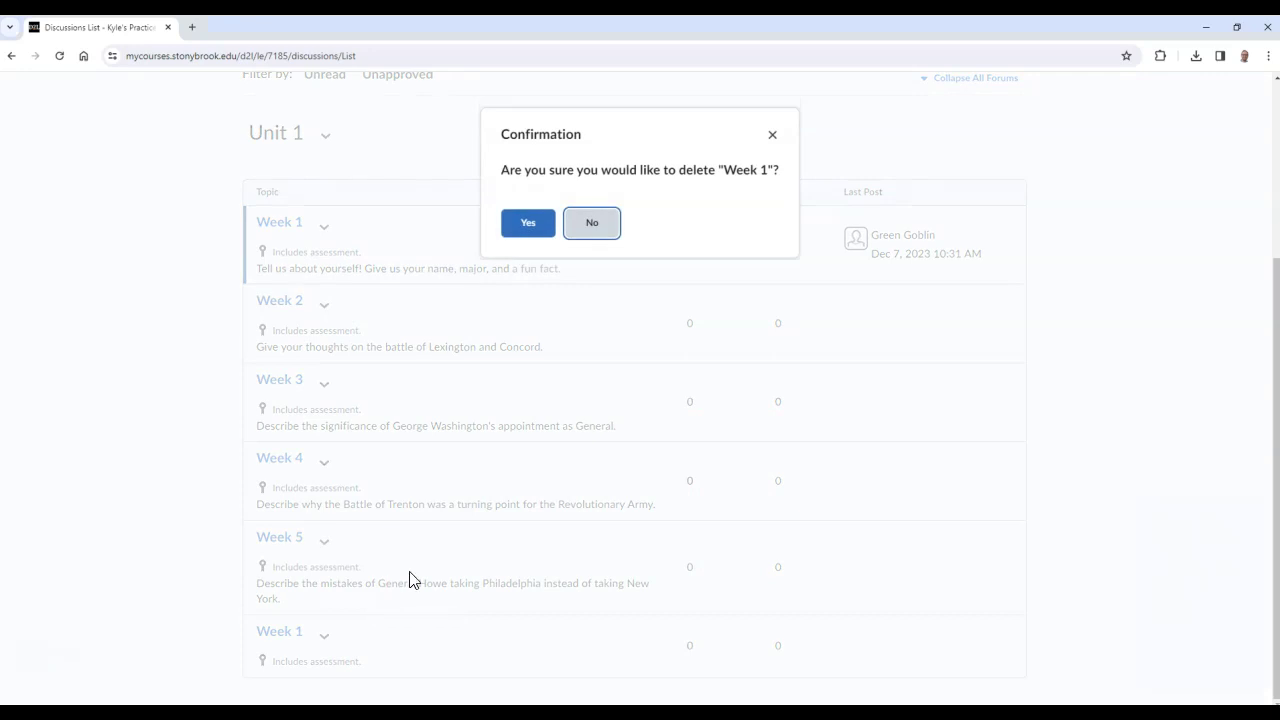
click(545, 224)
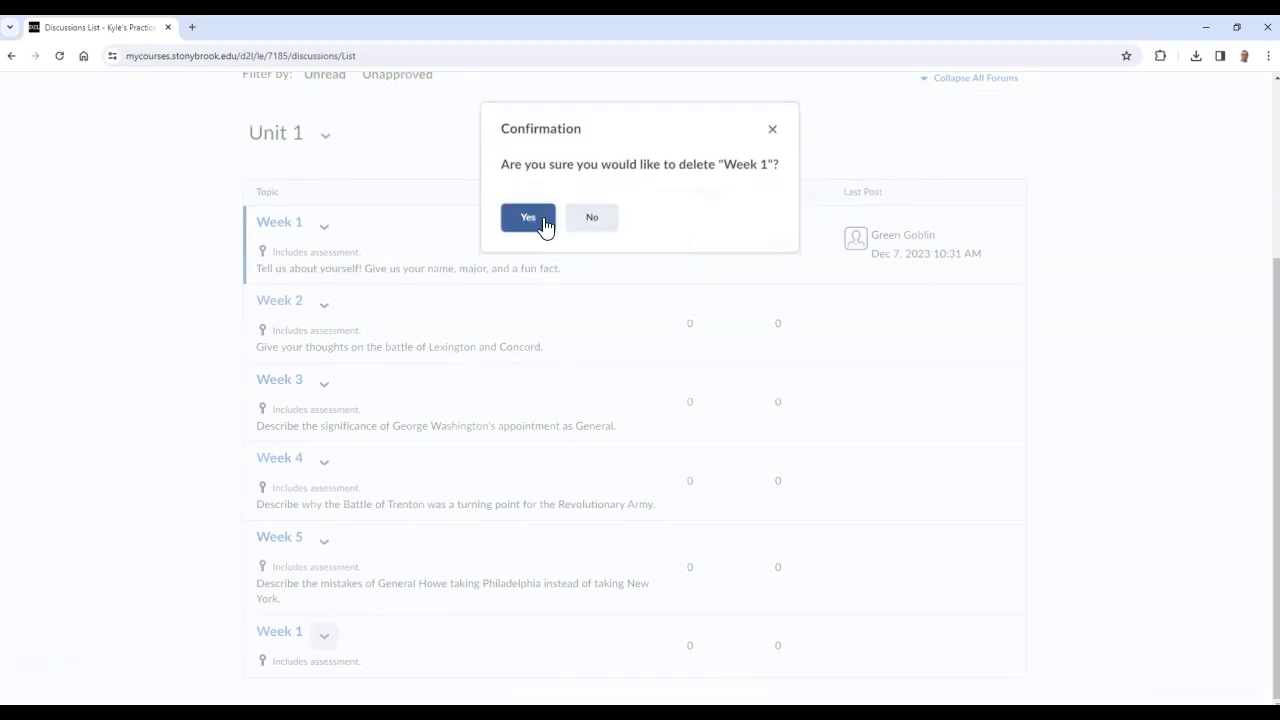